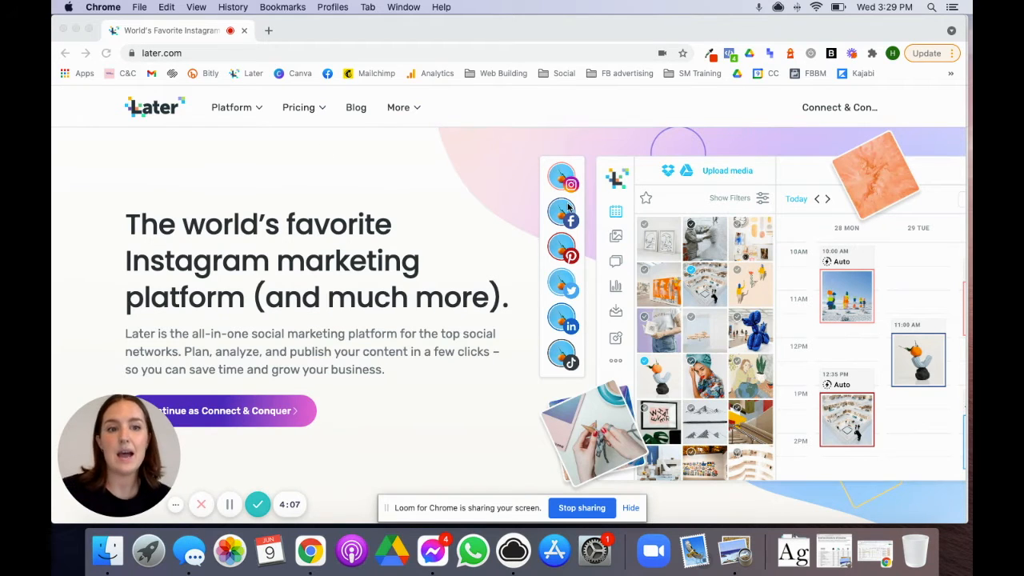
# - Open the Connect & Conquer scheduling calendar and look through the unused media in the media library
pyautogui.click(852, 109)
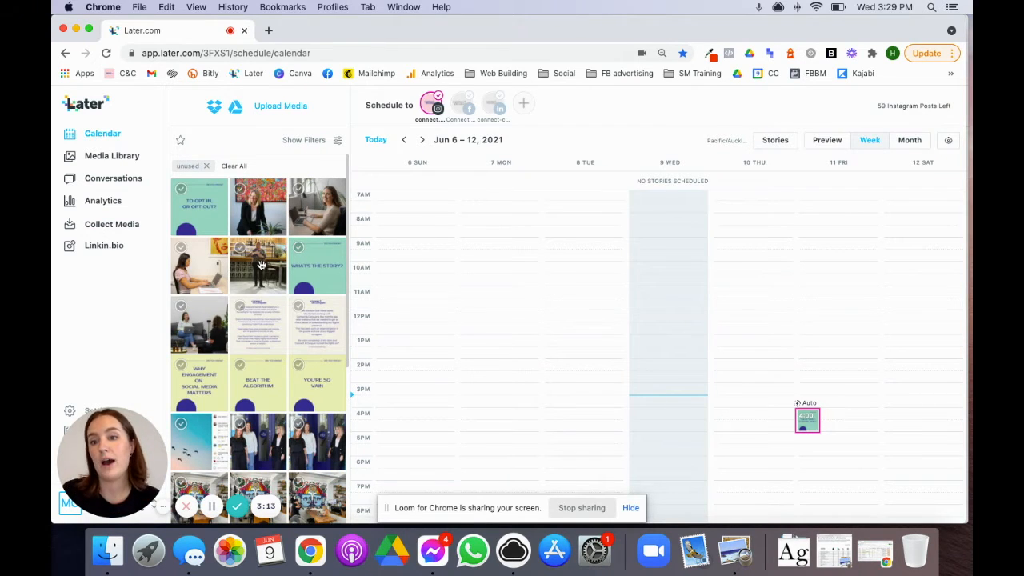
pyautogui.click(240, 247)
pyautogui.click(240, 247)
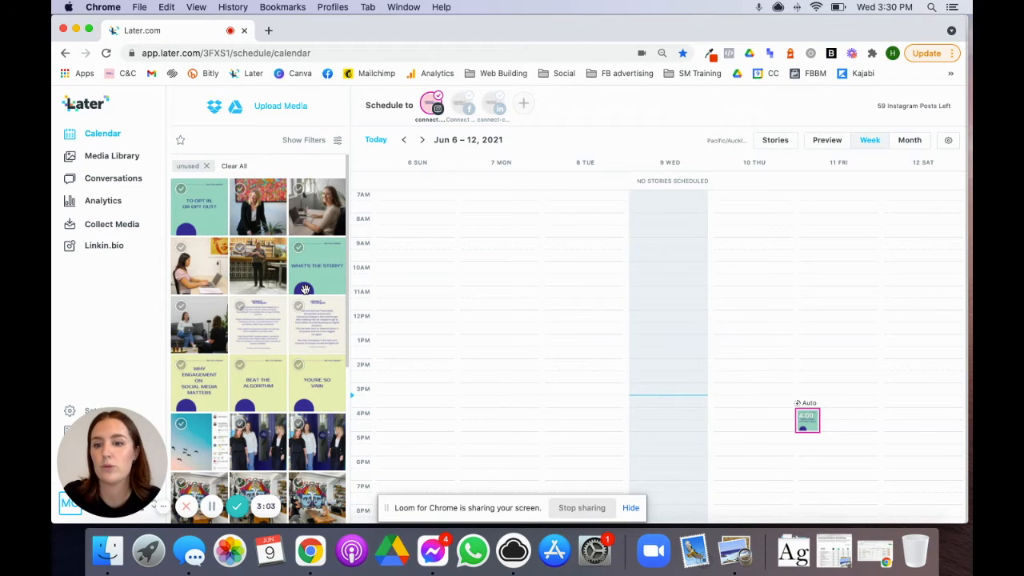
pyautogui.scroll(-7, 299, 356)
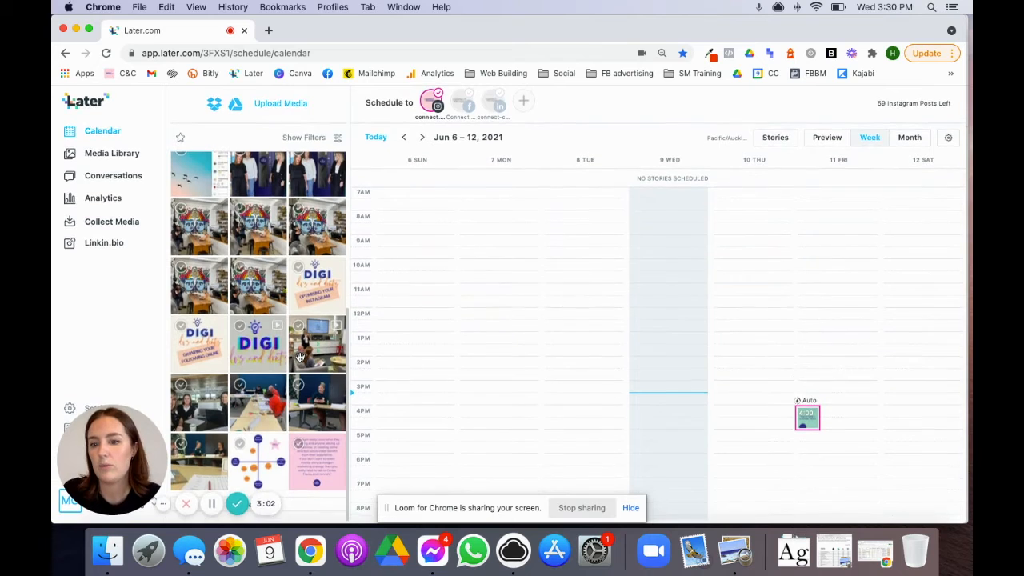
pyautogui.scroll(7, 312, 306)
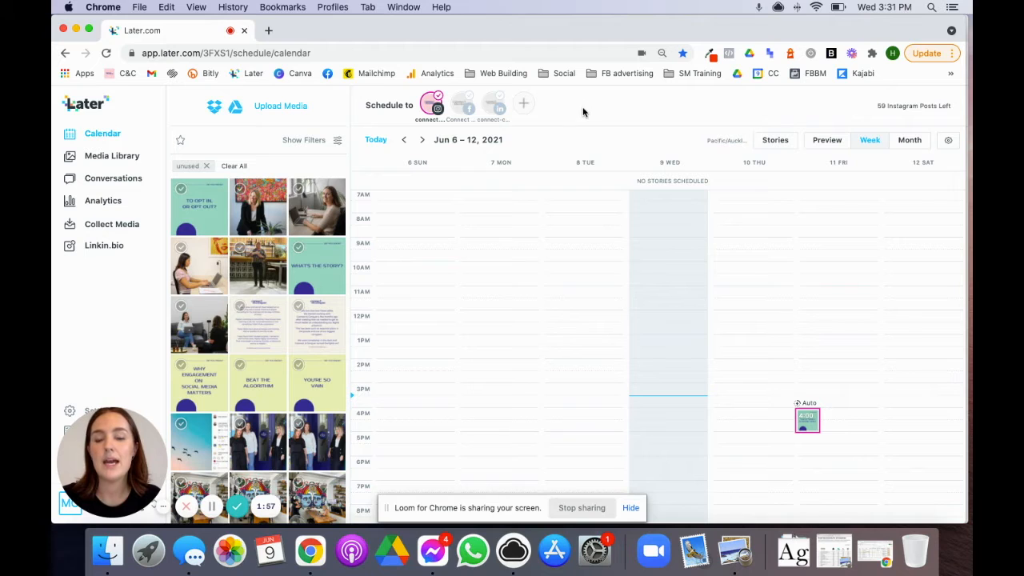
# - Include the Facebook and LinkedIn profiles alongside Instagram as scheduling targets
pyautogui.click(468, 100)
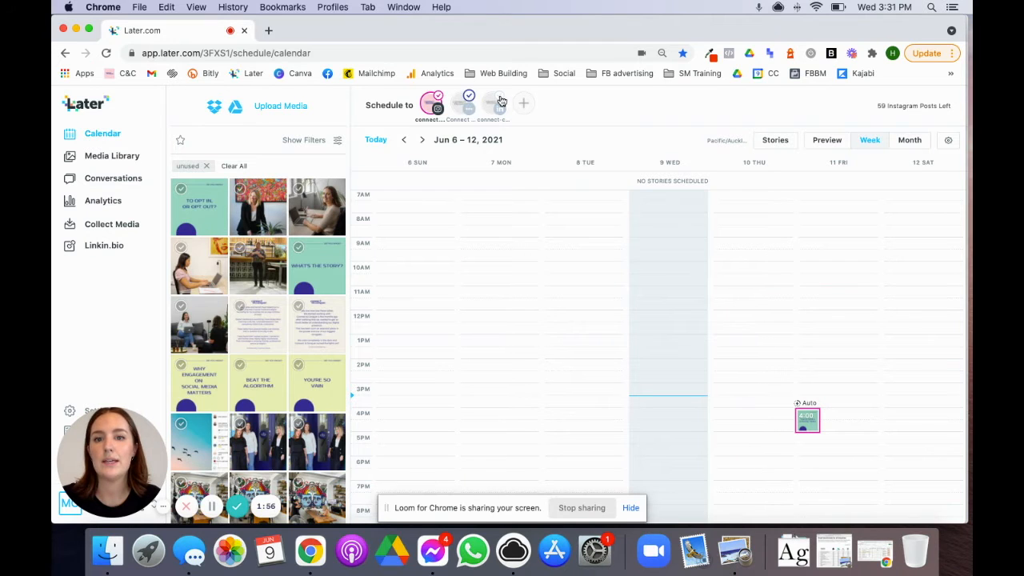
pyautogui.click(499, 100)
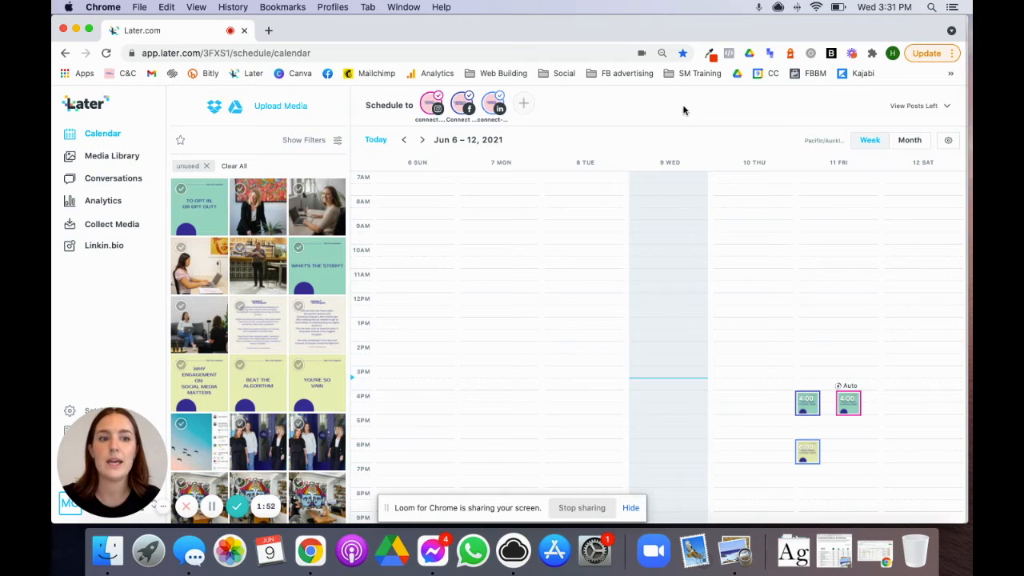
# - Show the calendar by month and check the May 2021 schedule before returning to June 2021
pyautogui.click(908, 142)
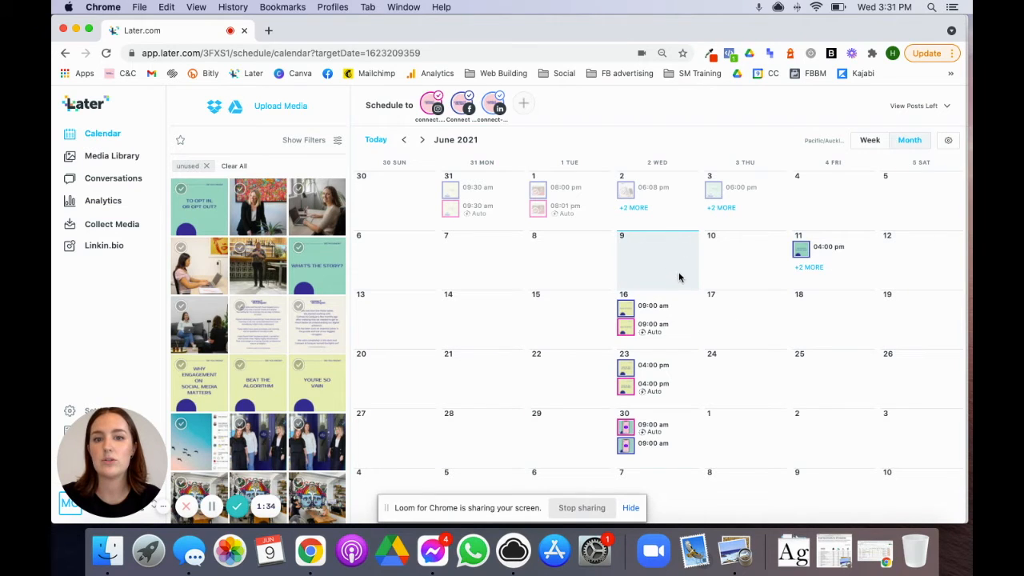
pyautogui.click(404, 140)
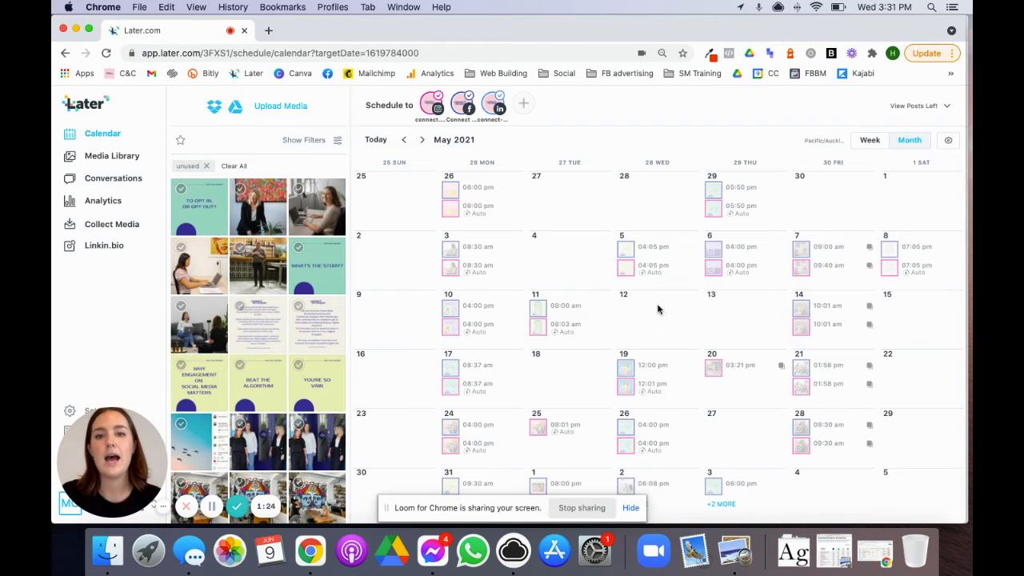
pyautogui.click(422, 140)
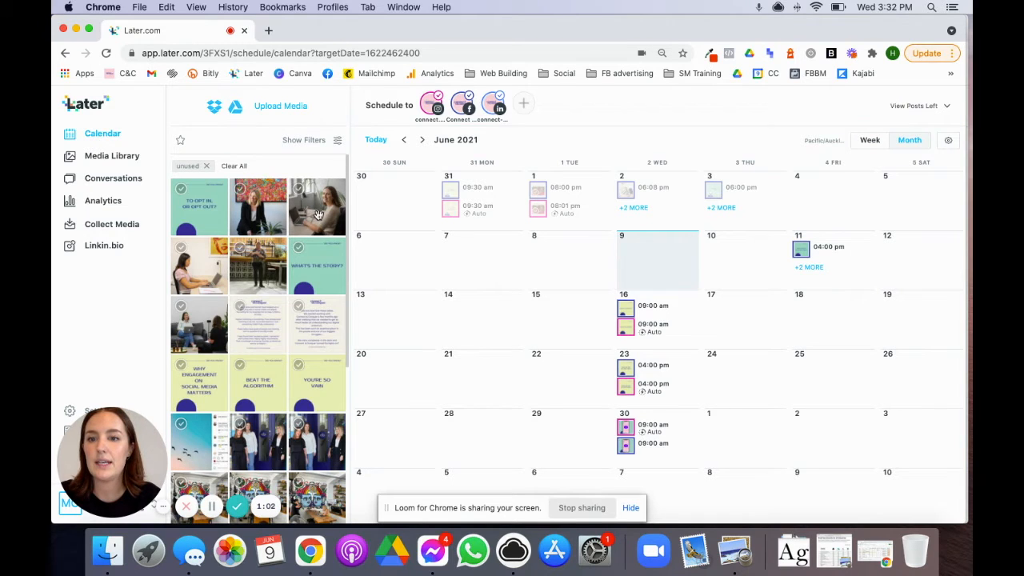
# - Schedule the photo of the woman at her laptop on June 10, 2021 with the post caption "this is your caption"
pyautogui.moveTo(318, 213); pyautogui.dragTo(320, 208)
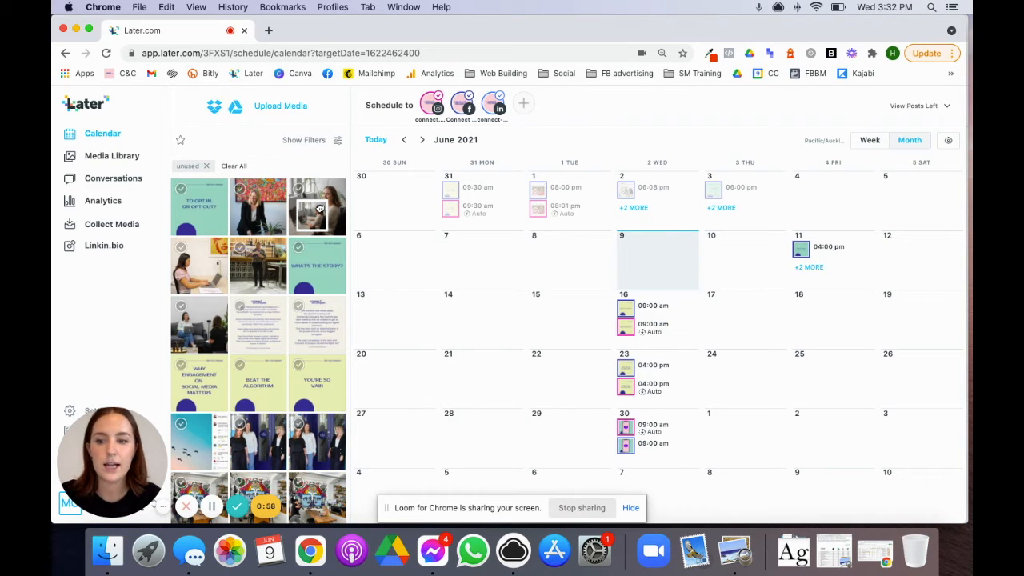
pyautogui.moveTo(320, 208); pyautogui.dragTo(736, 257)
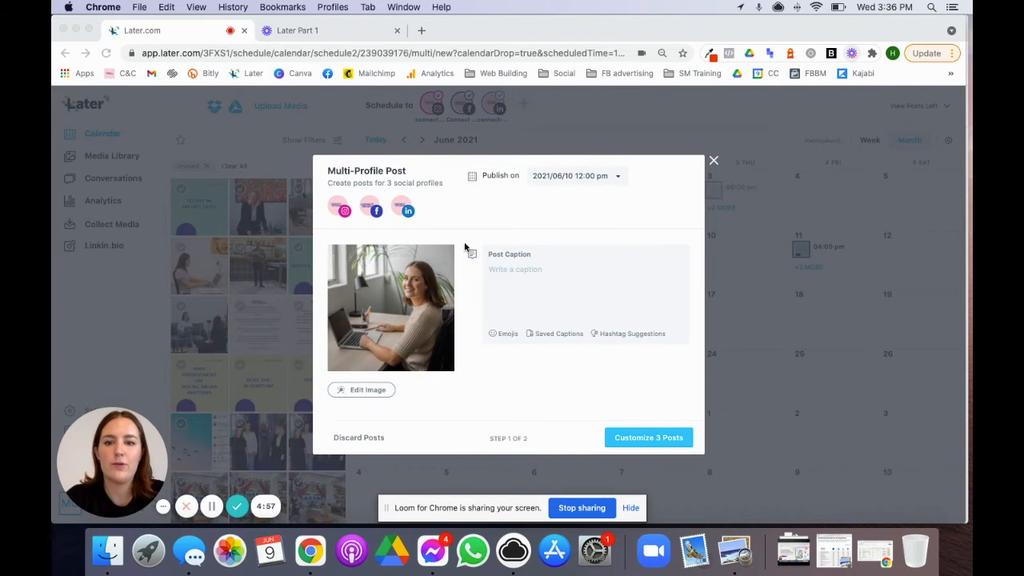
pyautogui.click(533, 275)
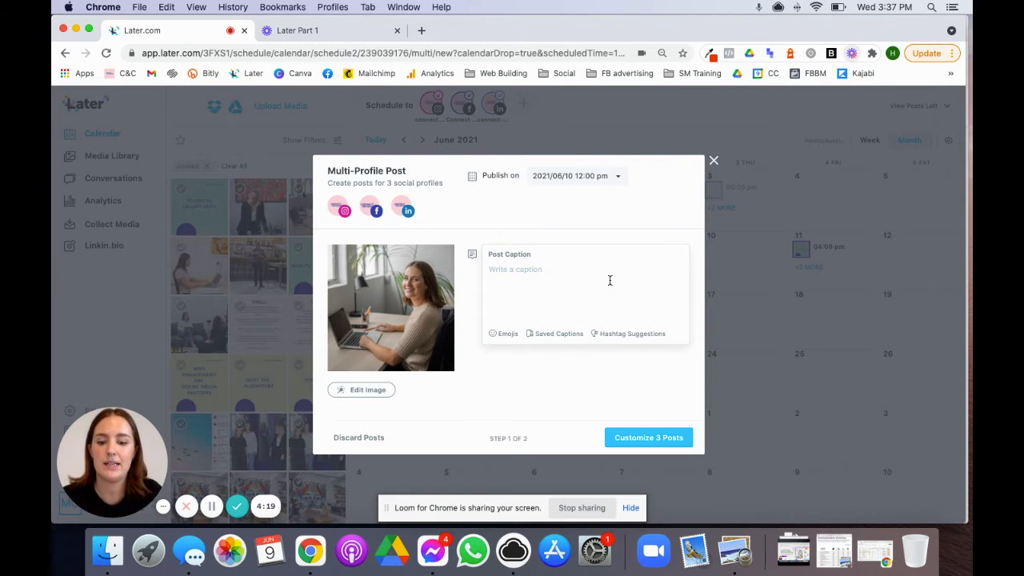
pyautogui.write('this is your caption')
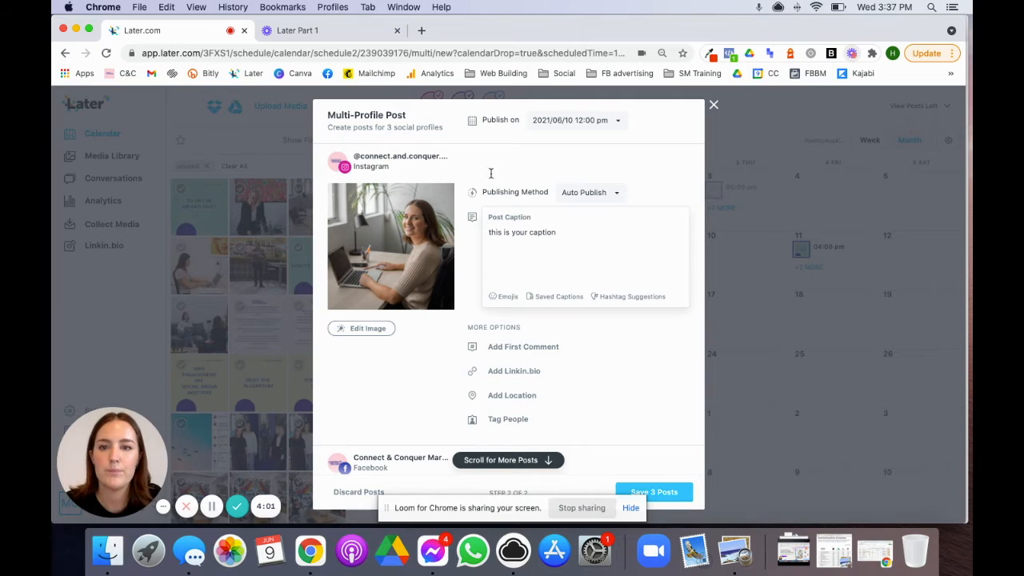
# - Review the separate Instagram, Facebook and LinkedIn versions of the post and their captions
pyautogui.scroll(-2, 553, 296)
pyautogui.scroll(-5, 553, 297)
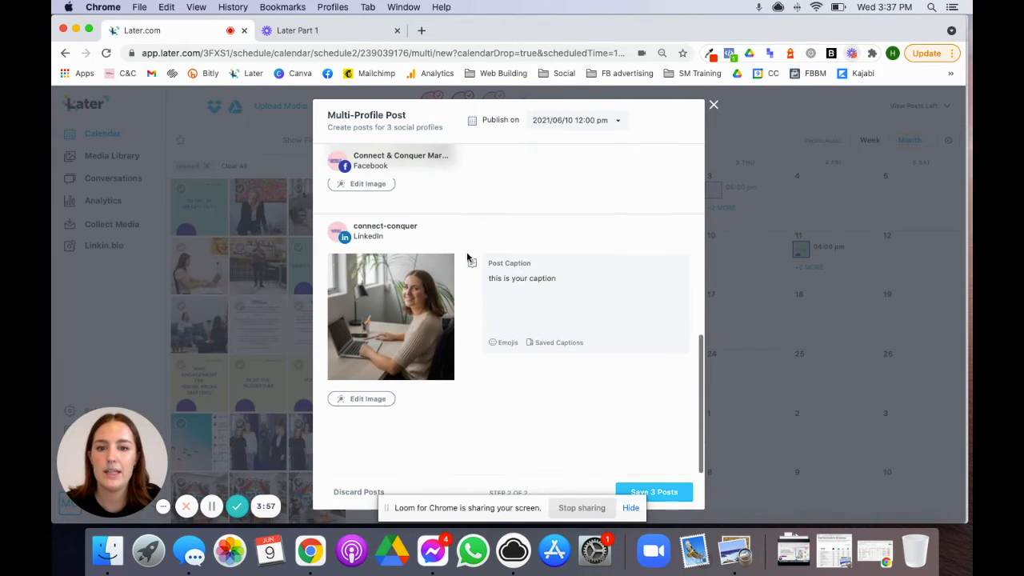
pyautogui.scroll(3, 592, 304)
pyautogui.scroll(7, 581, 308)
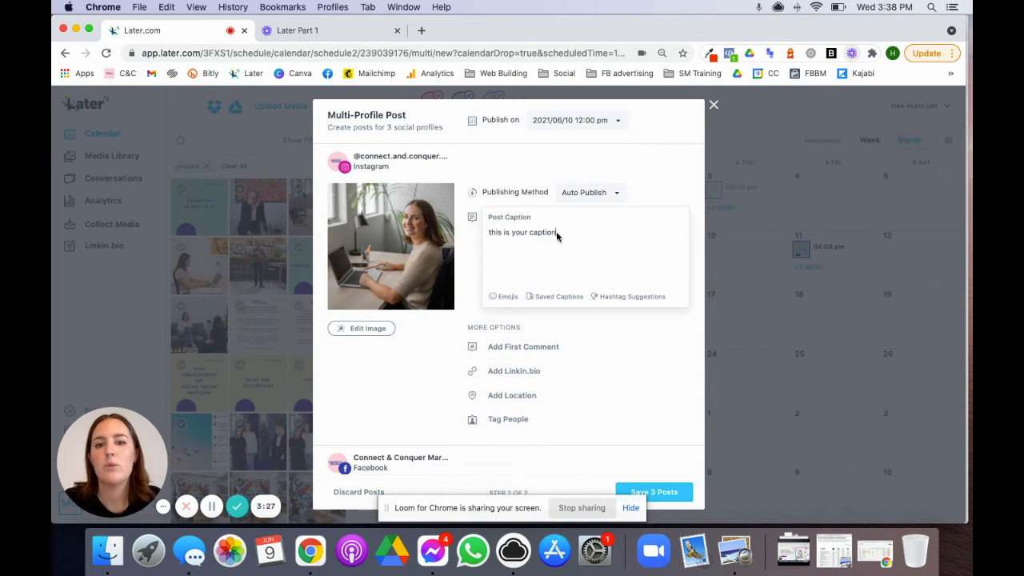
pyautogui.click(490, 234)
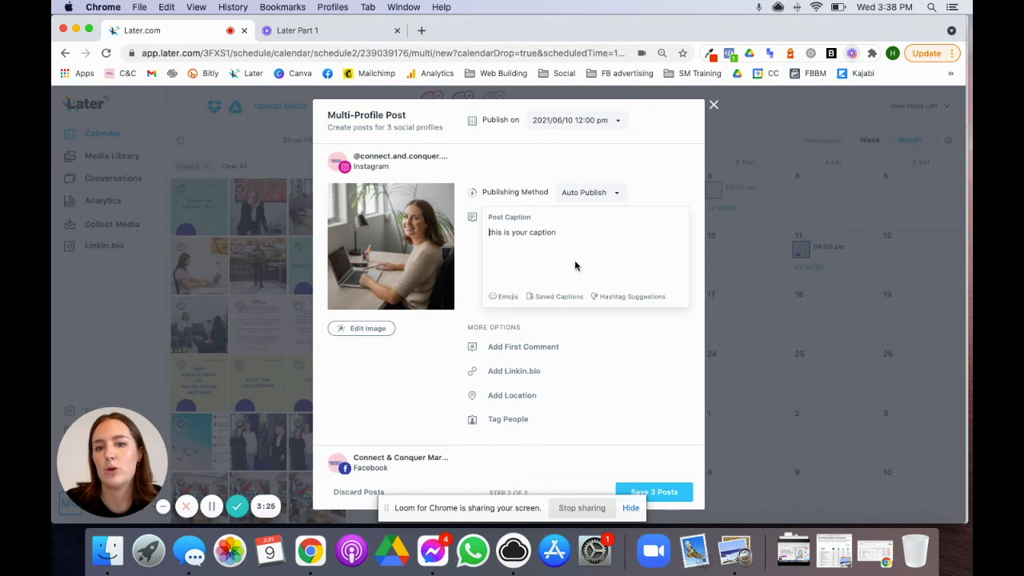
pyautogui.scroll(-10, 620, 316)
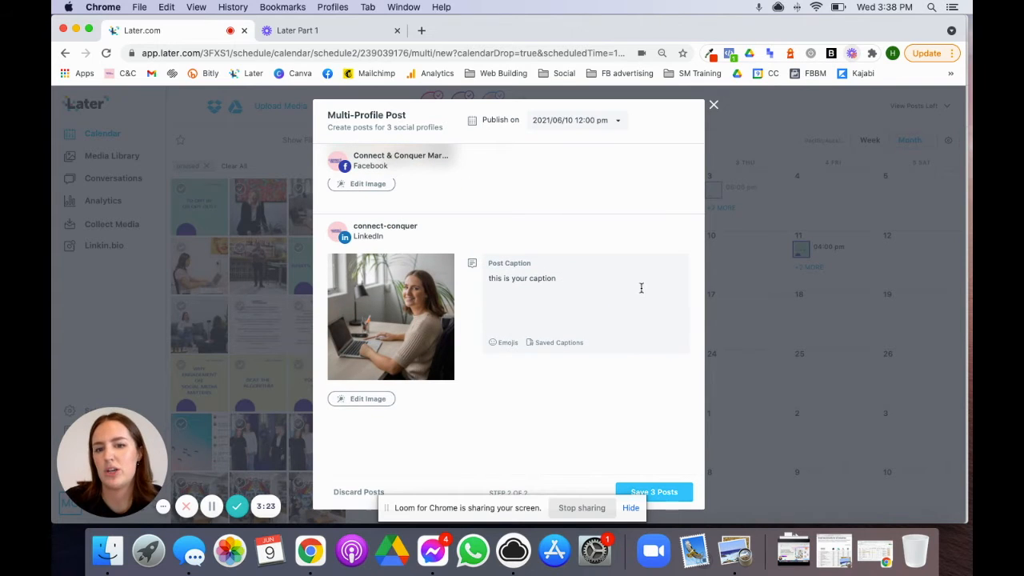
pyautogui.scroll(10, 623, 274)
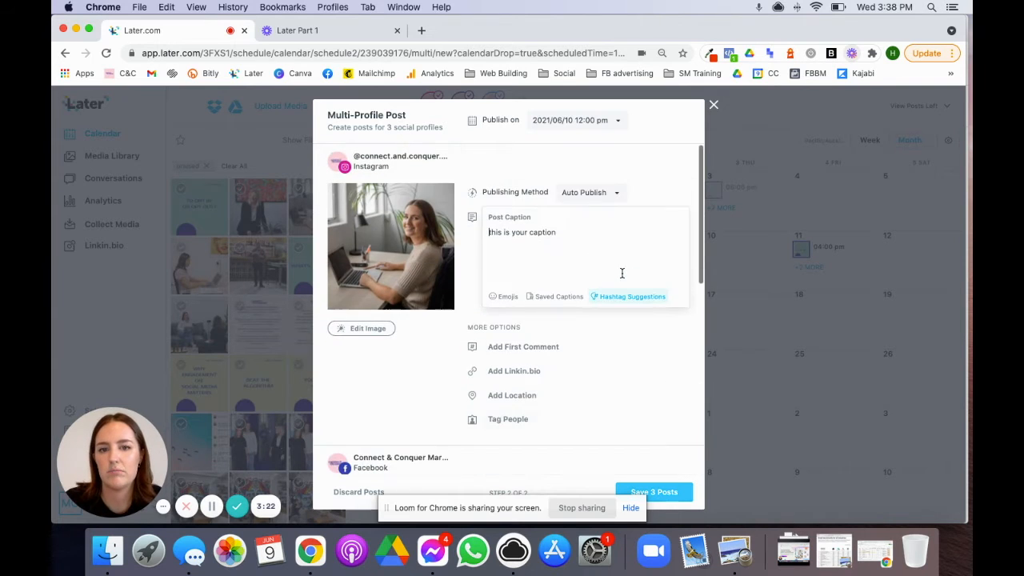
# - Try the hashtags "#this #is #a #hashtag" on a separate line below the Instagram caption and remove them again
pyautogui.click(568, 239)
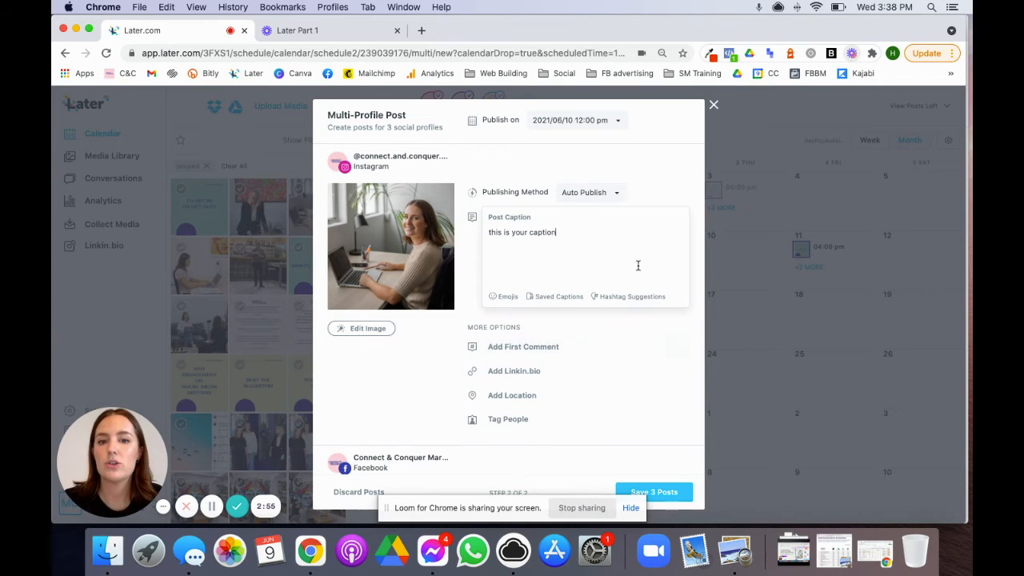
pyautogui.write('#')
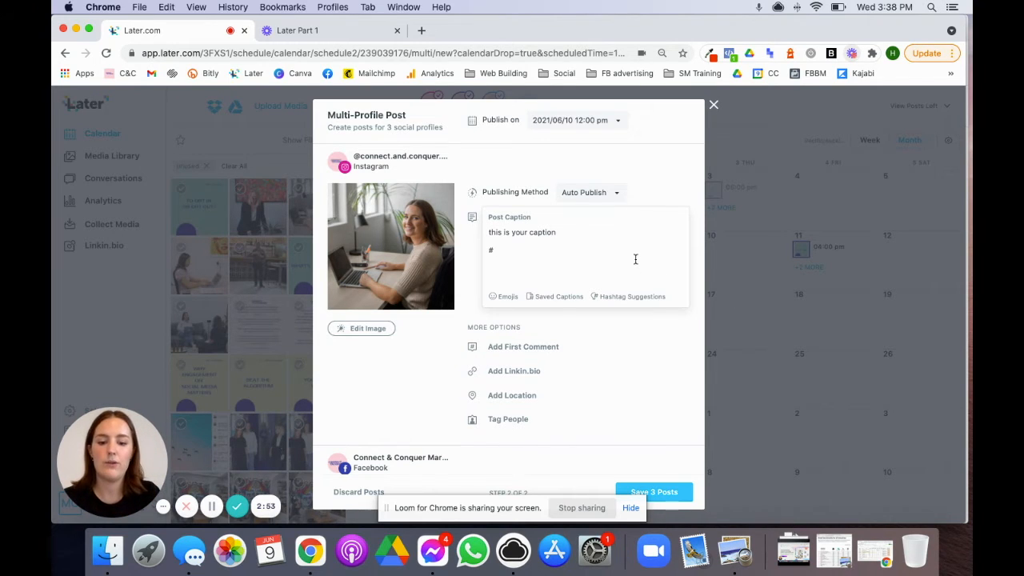
pyautogui.write('this #is')
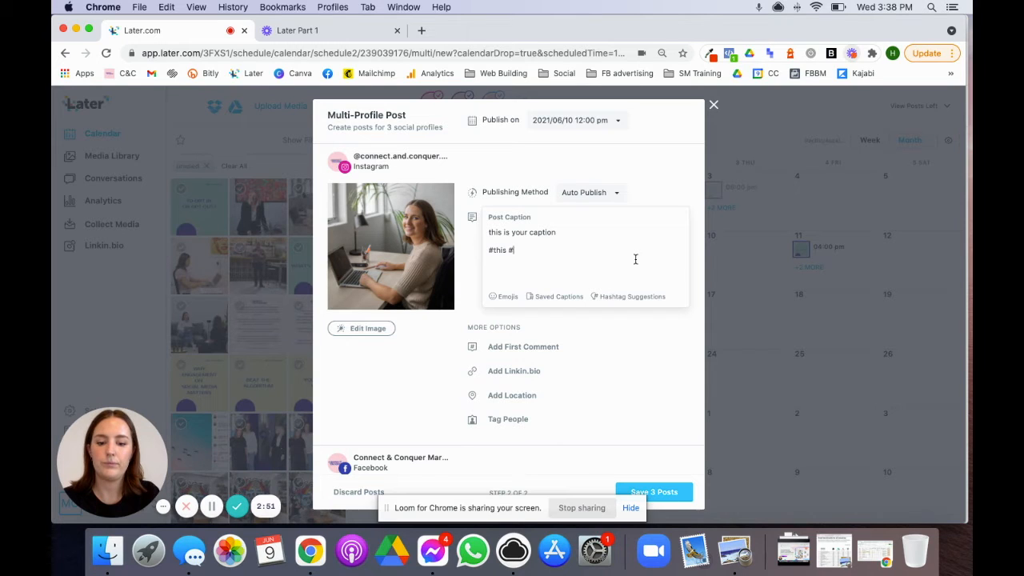
pyautogui.write(' 3a ')
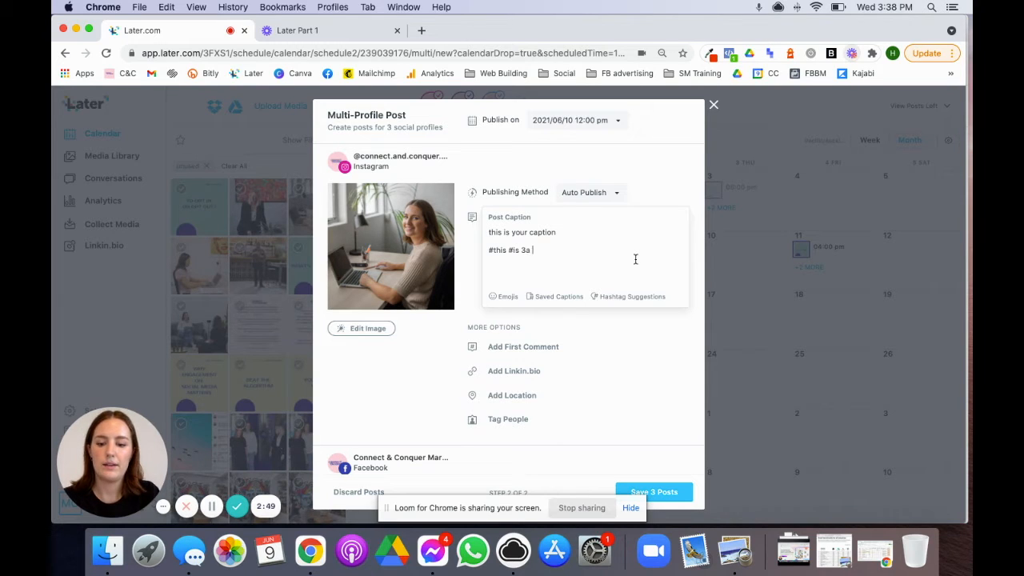
pyautogui.write('#hashtag')
pyautogui.click(527, 250)
pyautogui.press('BackSpace')
pyautogui.write('#')
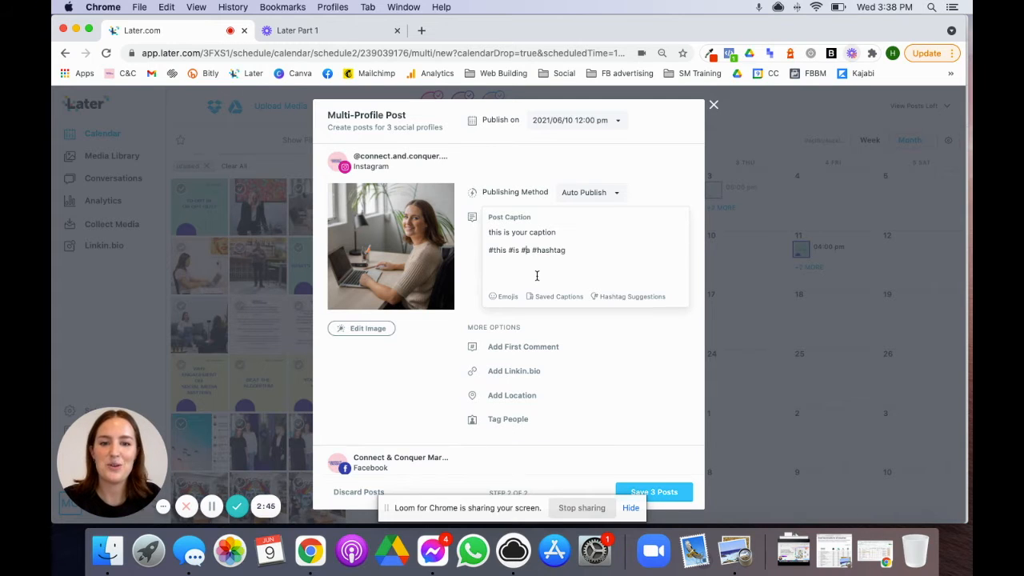
pyautogui.moveTo(576, 261); pyautogui.dragTo(484, 254)
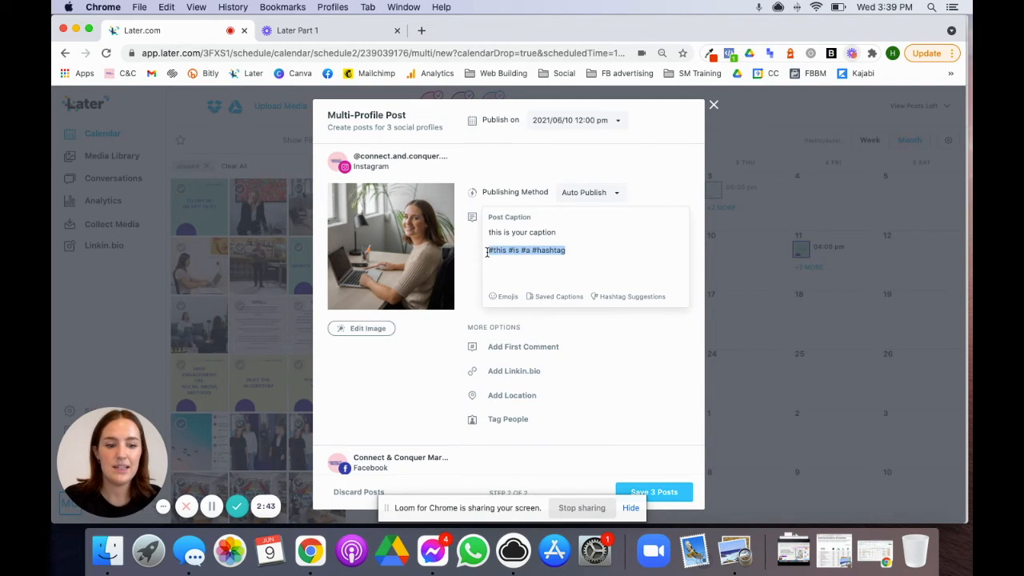
pyautogui.press('BackSpace')
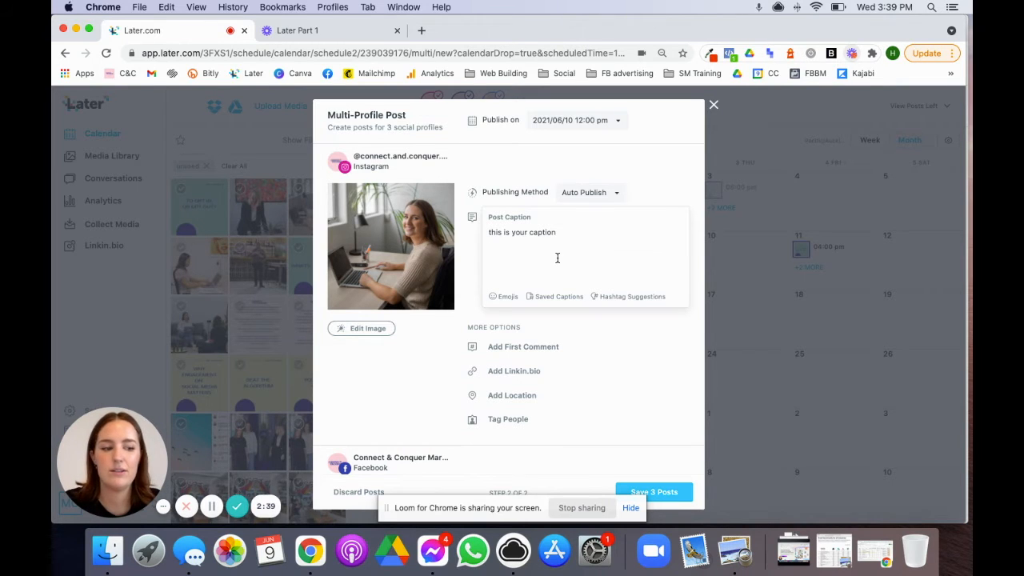
# - Add a first comment to the Instagram post using the saved caption "Biz" and close the saved captions
pyautogui.click(506, 349)
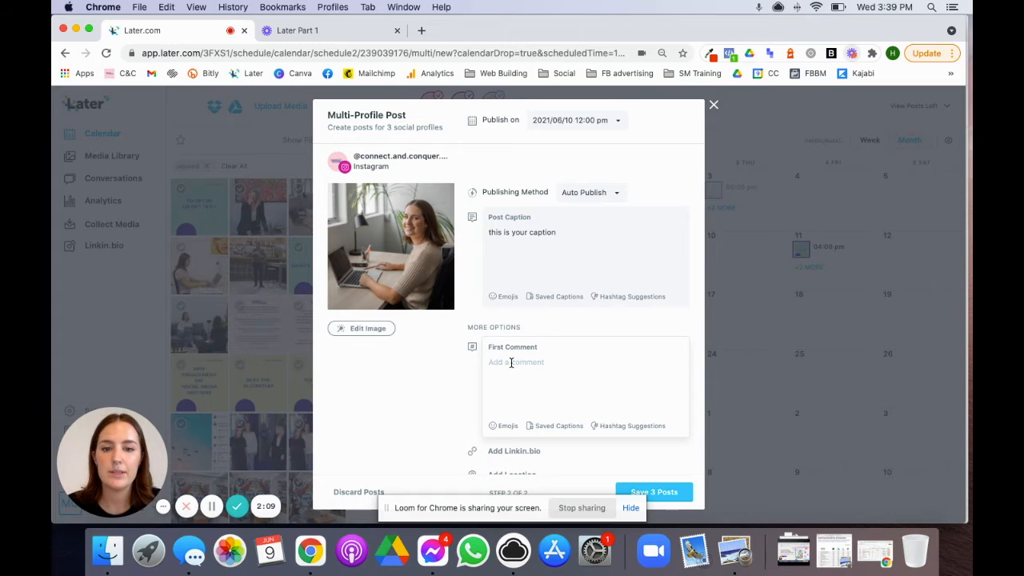
pyautogui.click(540, 429)
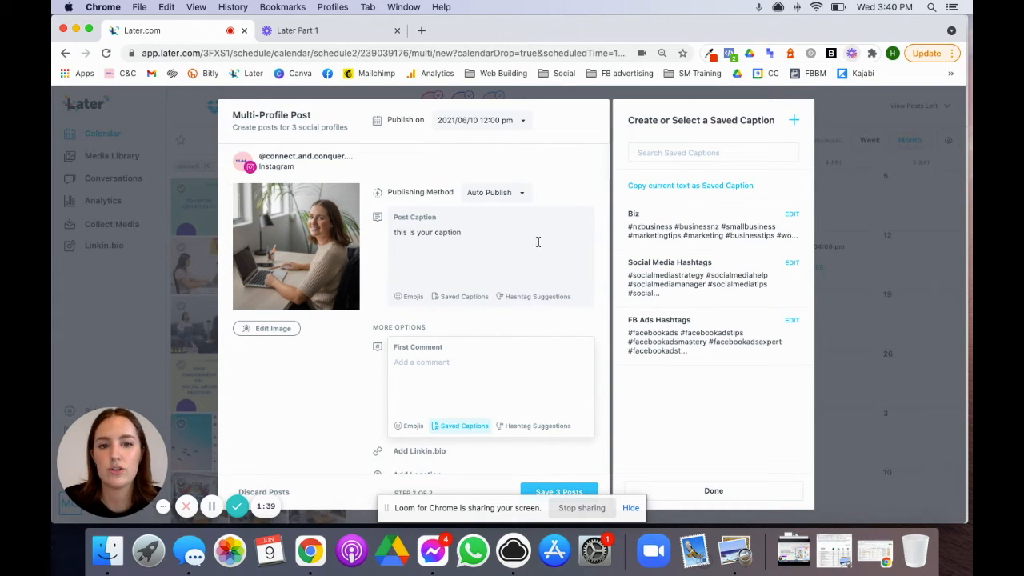
pyautogui.click(656, 232)
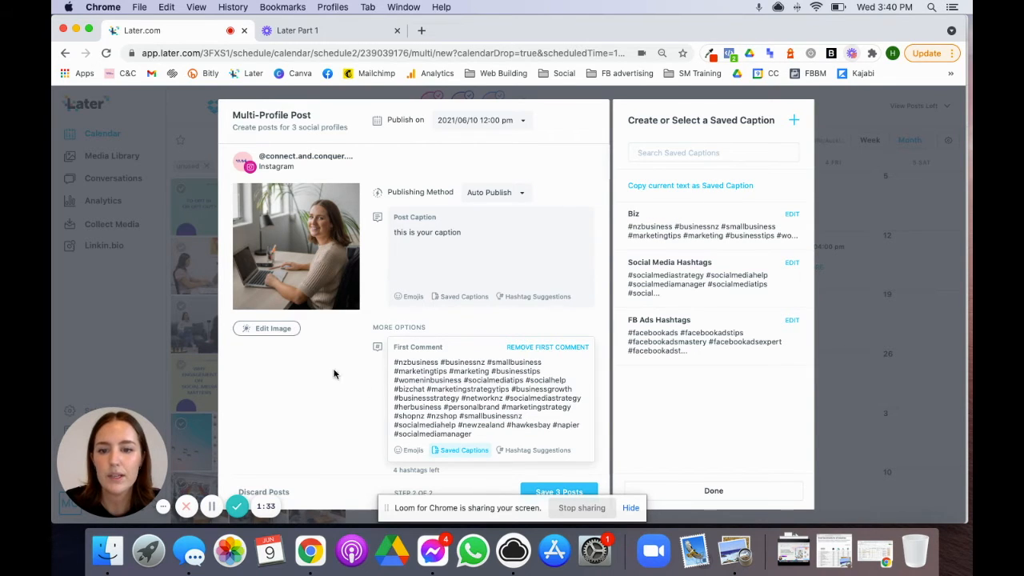
pyautogui.scroll(-3, 320, 365)
pyautogui.scroll(2, 320, 365)
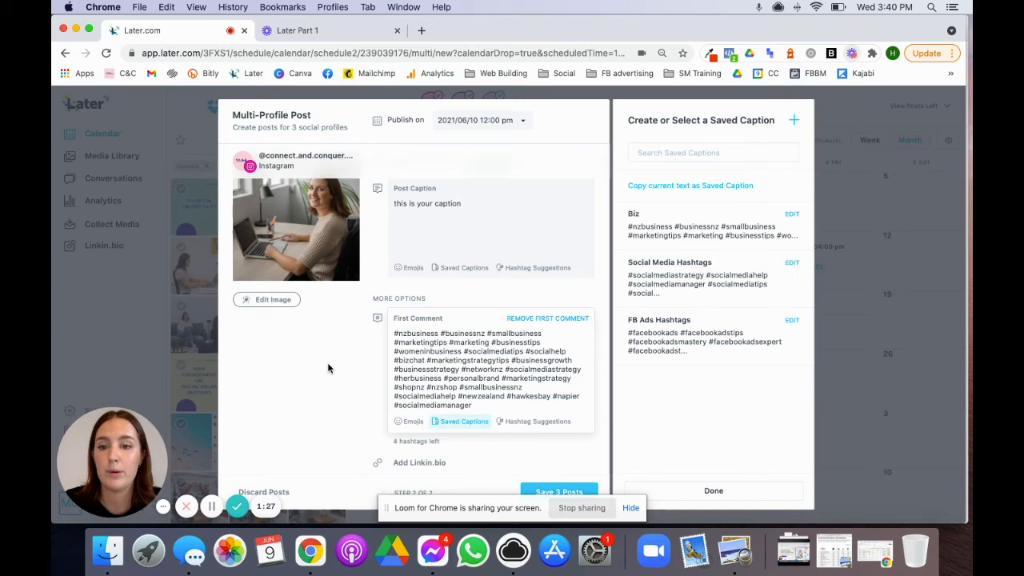
pyautogui.scroll(-4, 324, 368)
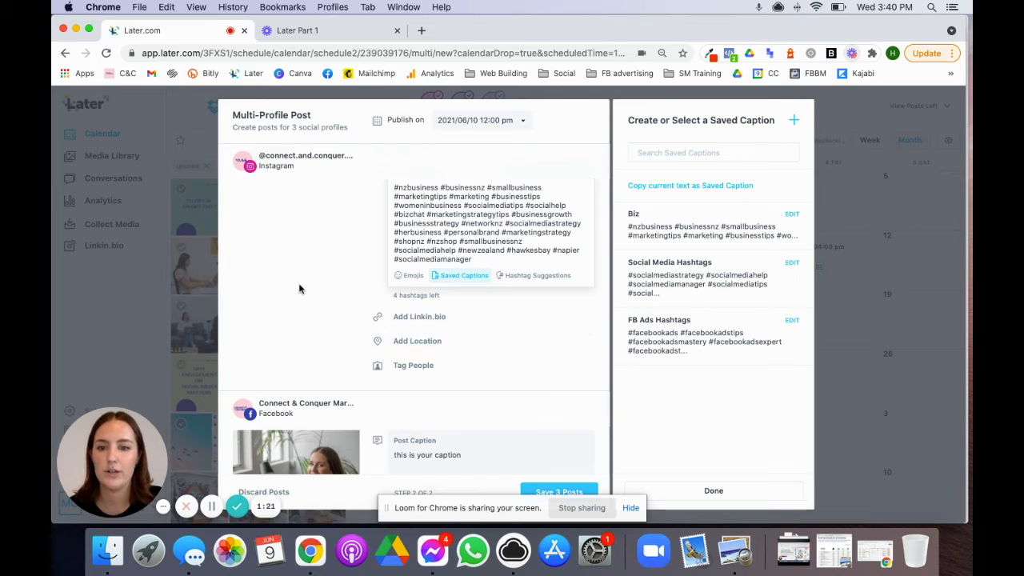
pyautogui.scroll(-3, 309, 306)
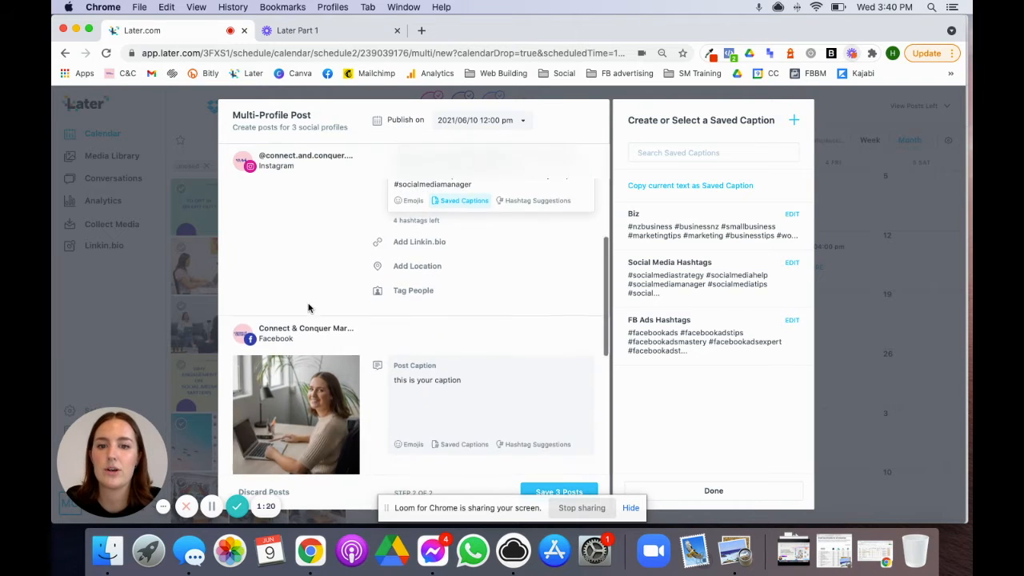
pyautogui.click(709, 494)
# - Add a "#" on its own line below the Facebook post caption, separated from the text by blank lines
pyautogui.scroll(-2, 592, 352)
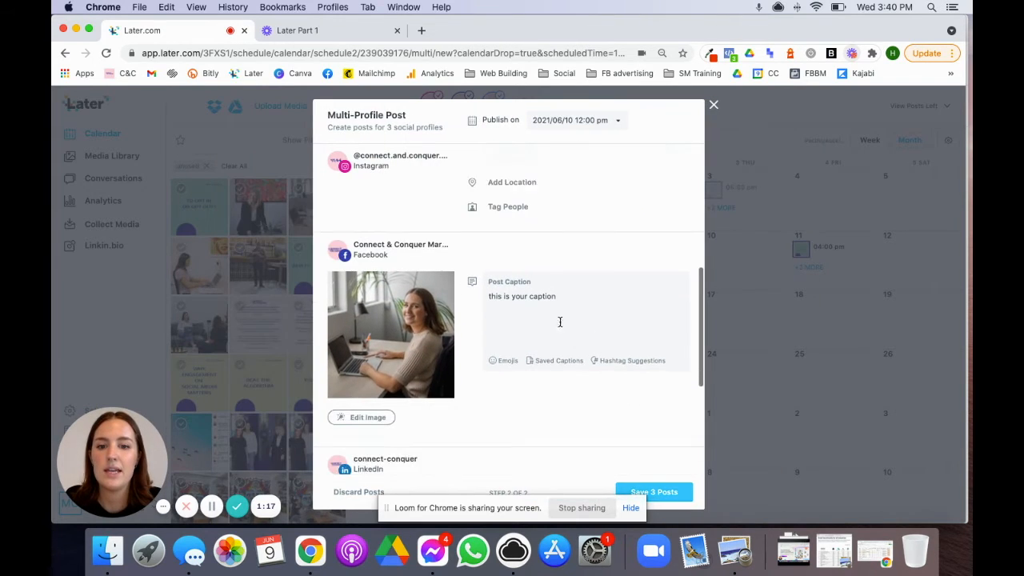
pyautogui.click(569, 298)
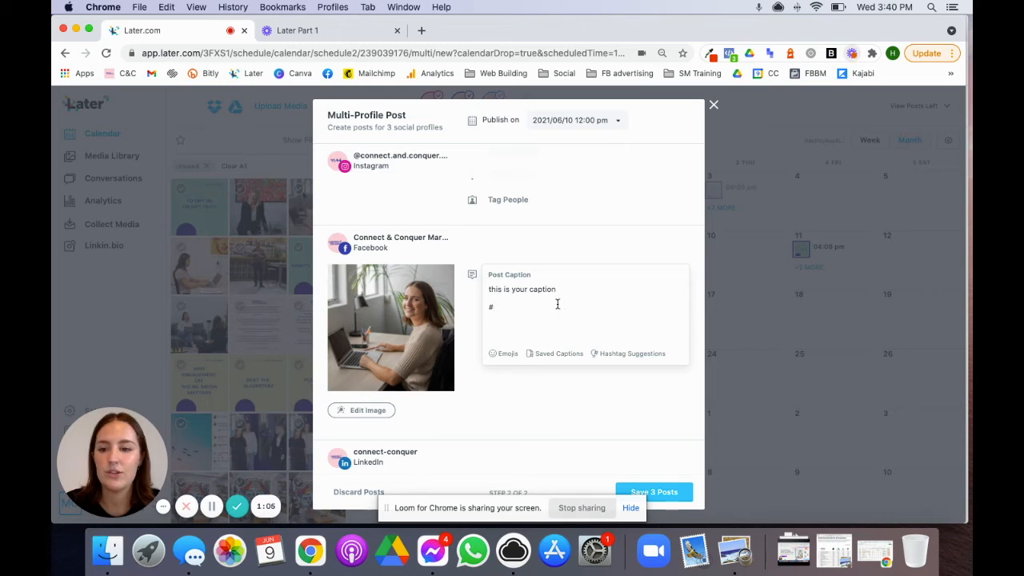
pyautogui.click(498, 300)
pyautogui.press('Return')
pyautogui.press('Return')
pyautogui.press('Return')
pyautogui.click(495, 333)
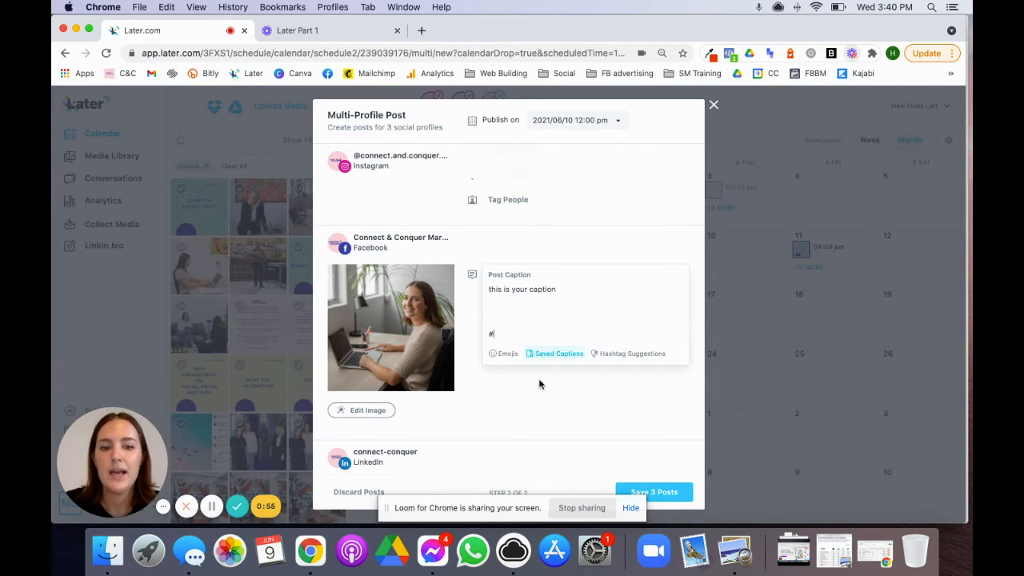
pyautogui.scroll(-1, 534, 382)
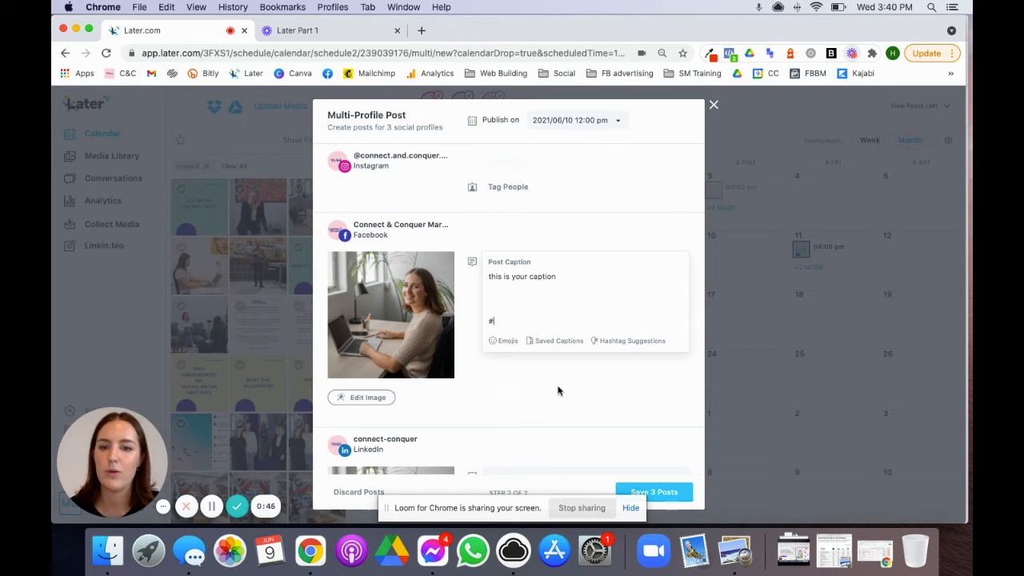
# - Set the publish time of the multi-profile post to 9:00 am, keeping the chosen date
pyautogui.scroll(-5, 578, 393)
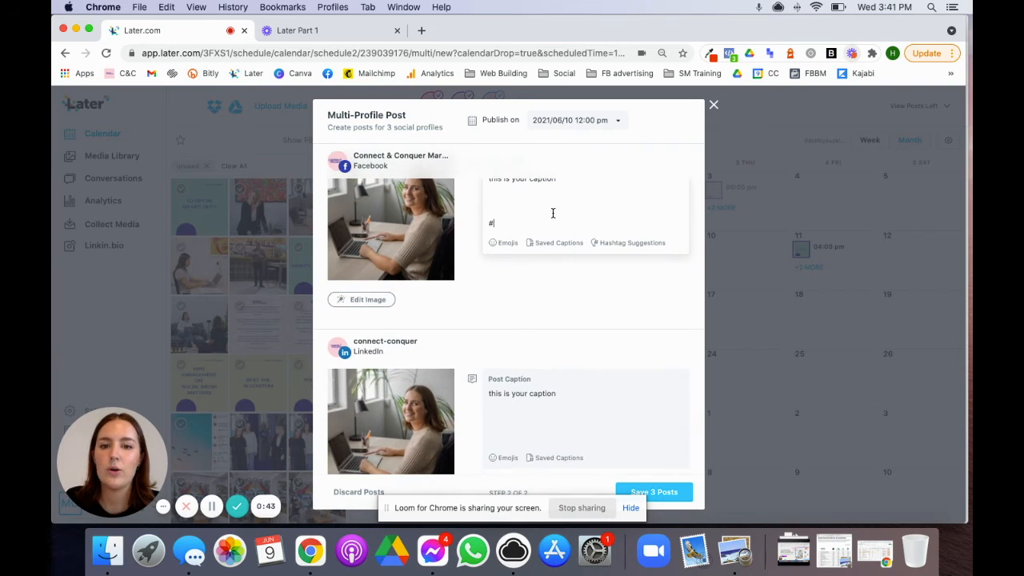
pyautogui.scroll(-2, 576, 256)
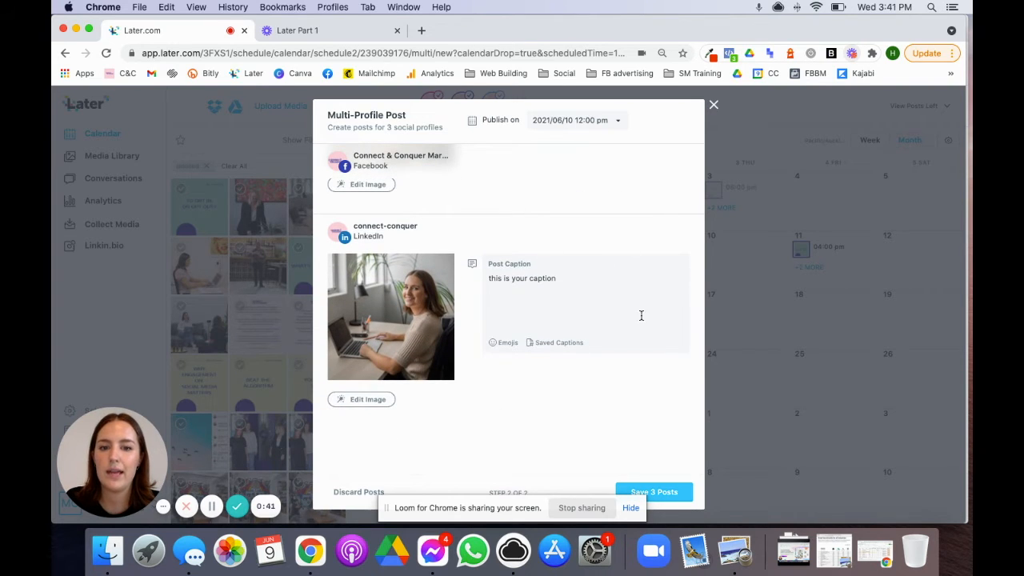
pyautogui.click(618, 123)
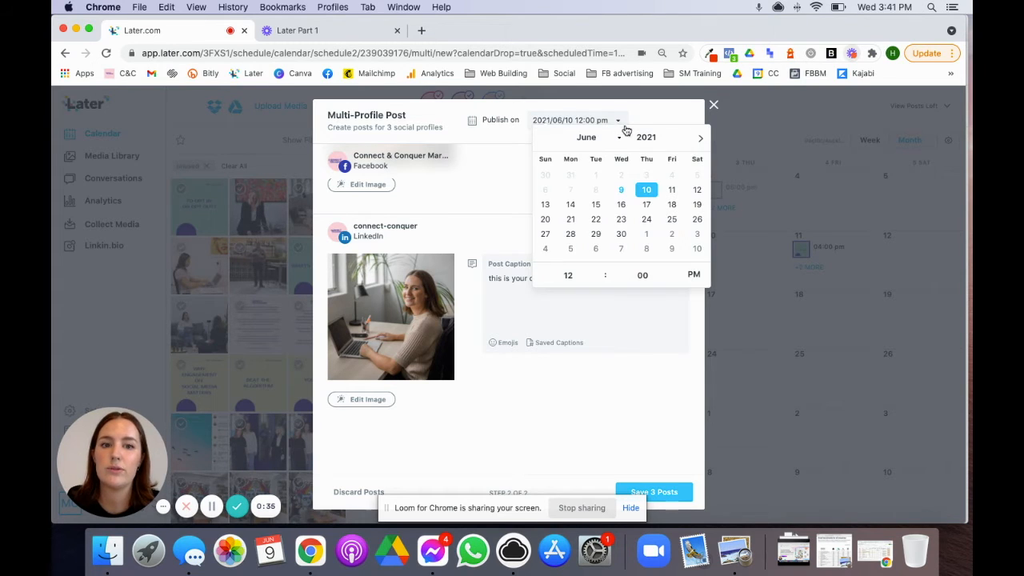
pyautogui.click(569, 275)
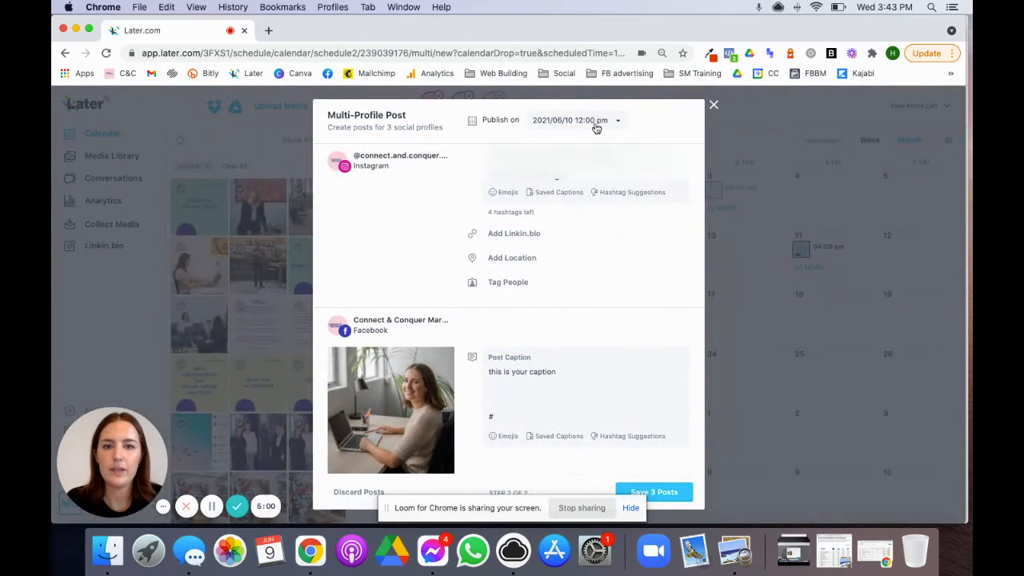
pyautogui.click(596, 122)
pyautogui.click(580, 274)
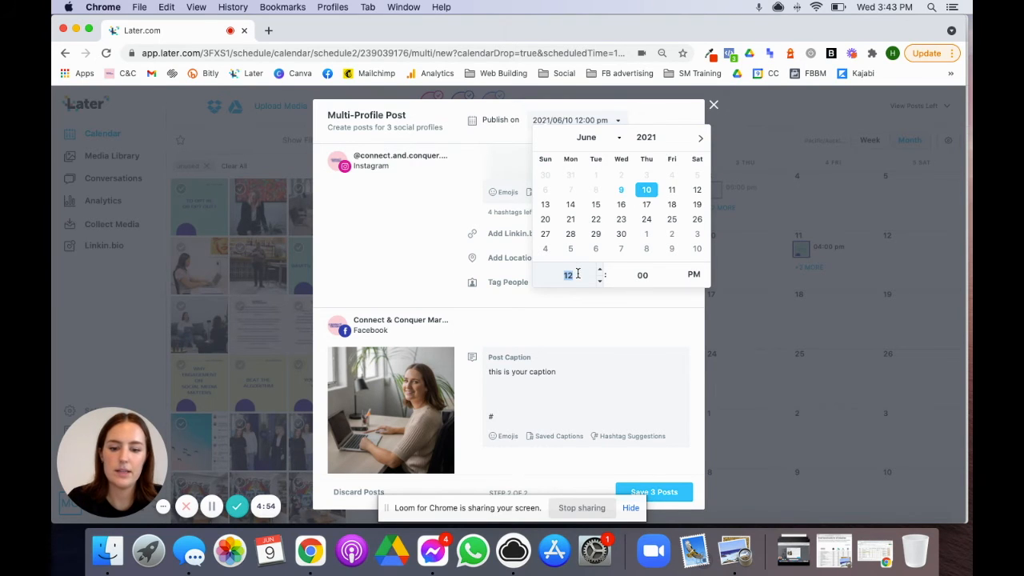
pyautogui.write('9')
pyautogui.click(690, 276)
pyautogui.click(664, 314)
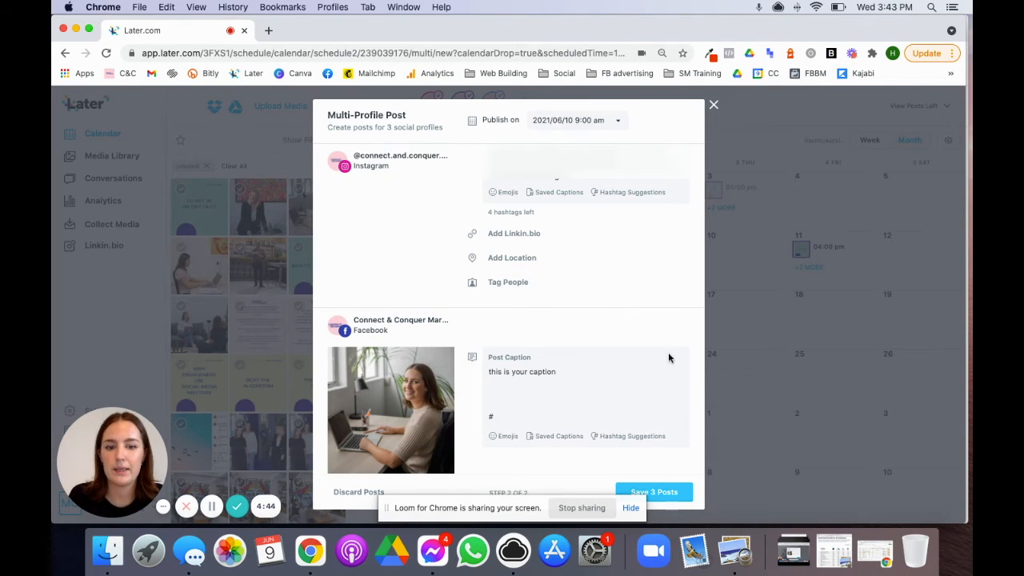
# - Save the three posts to the calendar and check the additional posts scheduled on 10 June
pyautogui.click(630, 507)
pyautogui.click(664, 493)
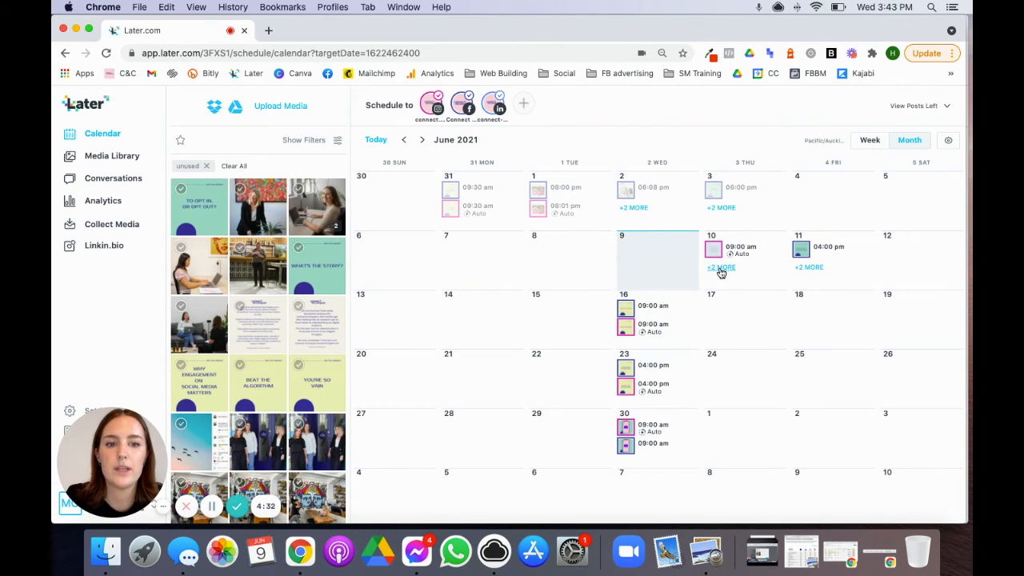
pyautogui.click(719, 269)
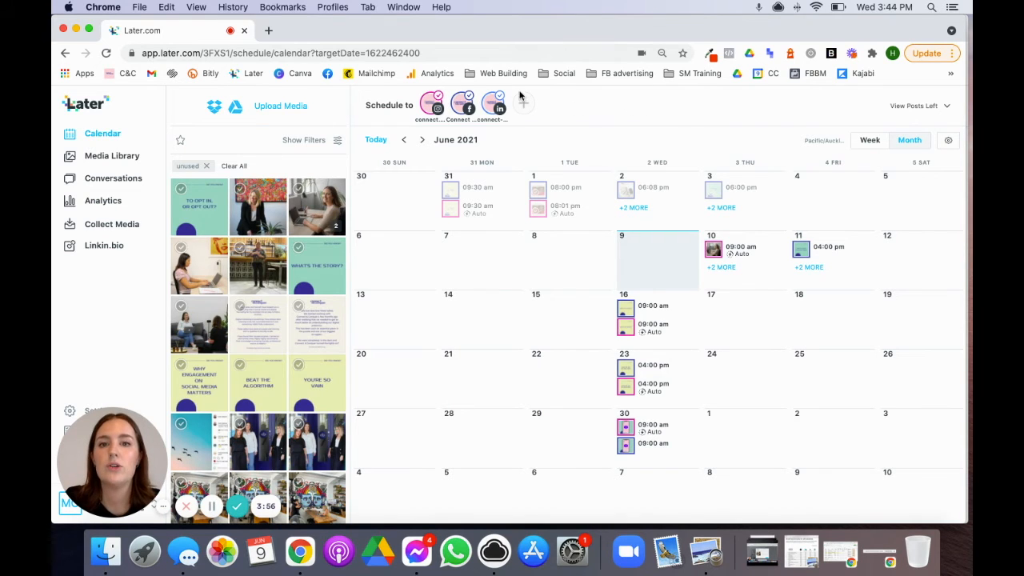
# - Limit the calendar to the Instagram profile and show the preview of its feed
pyautogui.click(469, 98)
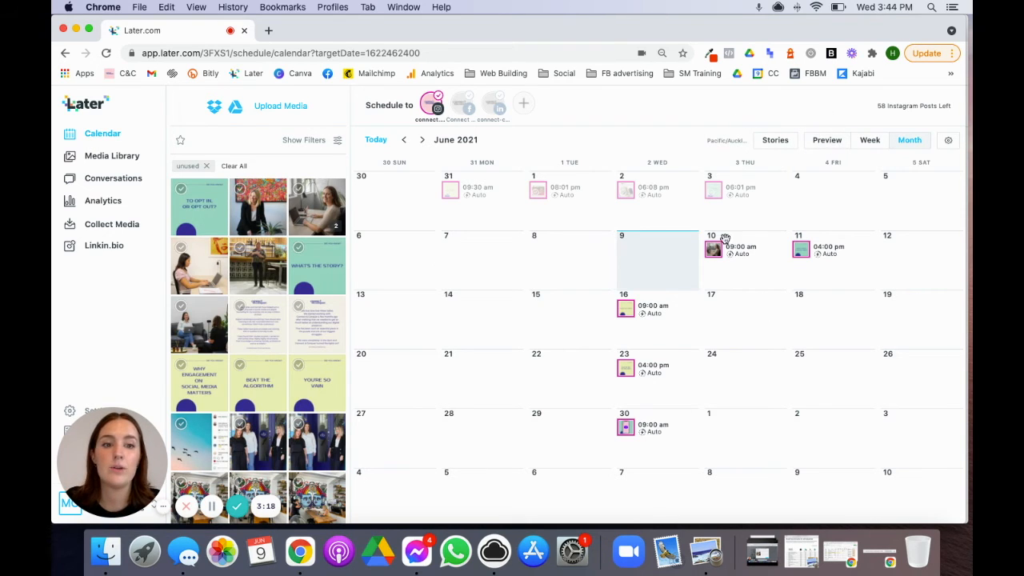
pyautogui.click(828, 141)
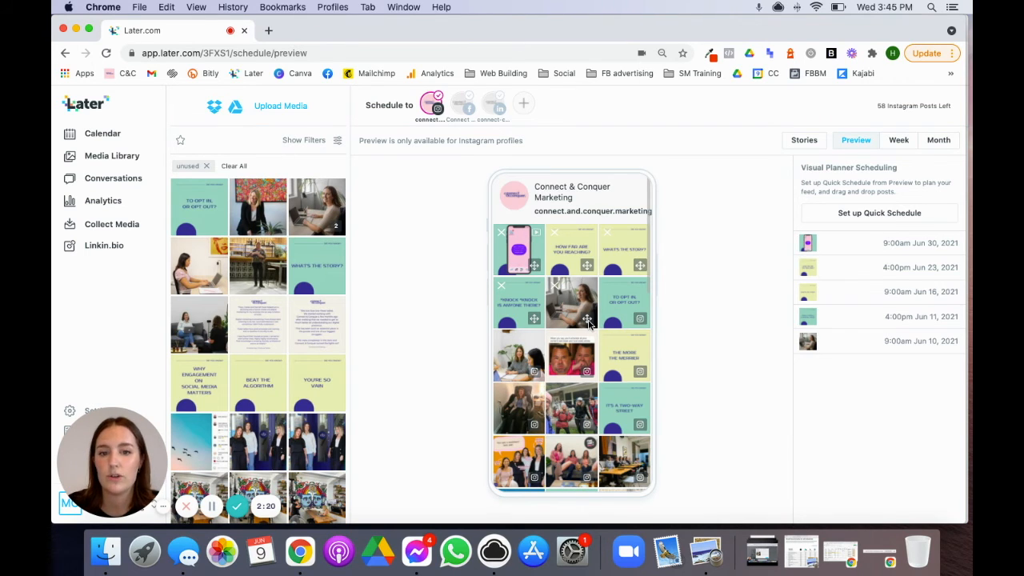
# - Try swapping the scheduled laptop photo with the "Knock knock" post in the feed preview, undo the swap, and look through the older posts
pyautogui.moveTo(587, 320); pyautogui.dragTo(524, 314)
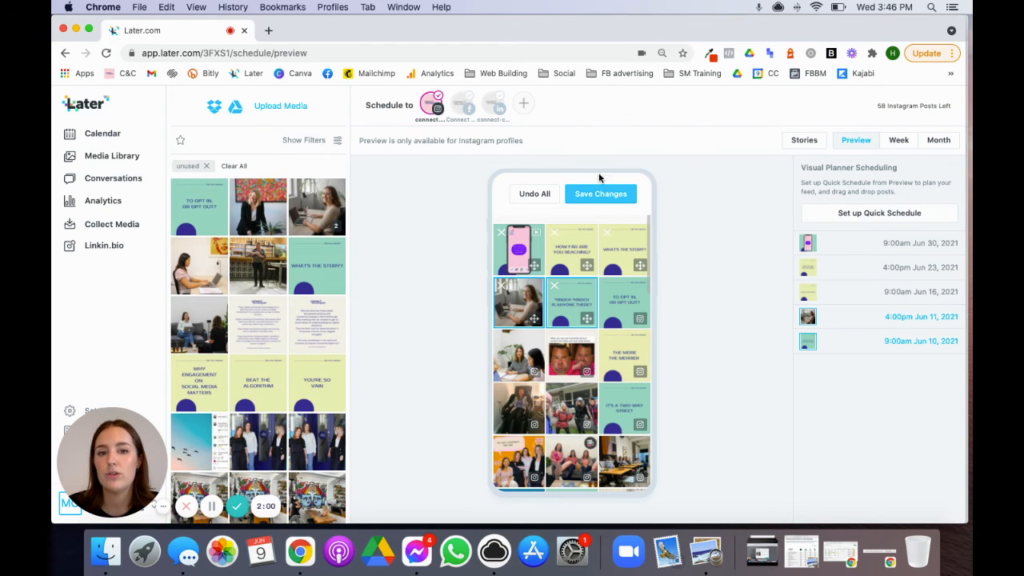
pyautogui.click(529, 195)
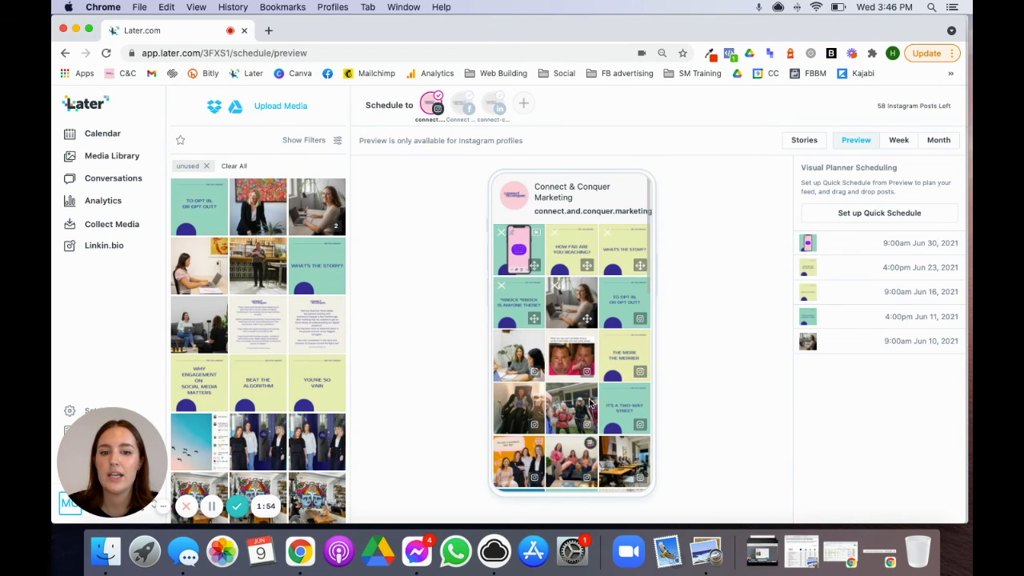
pyautogui.scroll(-10, 590, 402)
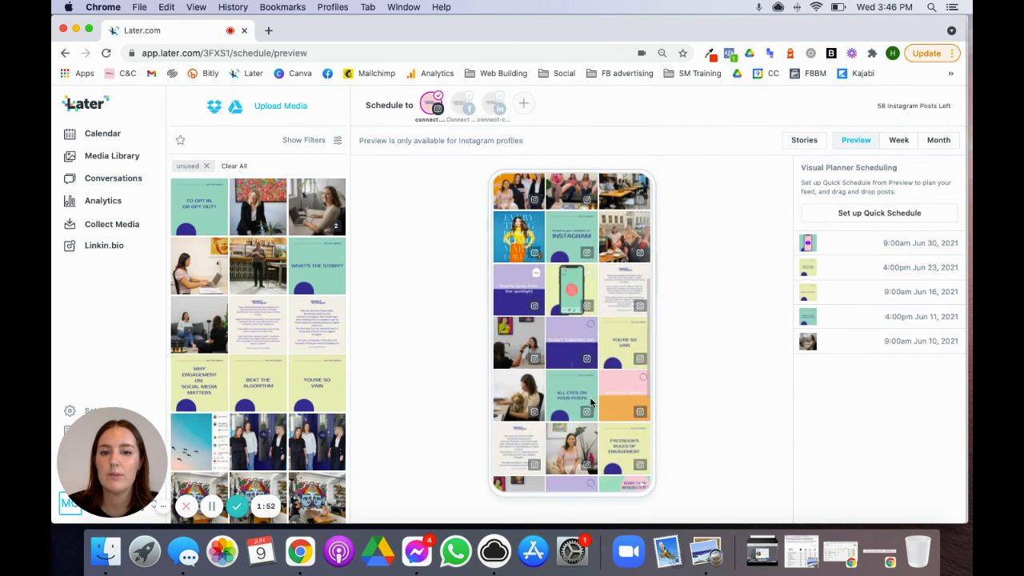
pyautogui.scroll(-3, 591, 403)
pyautogui.scroll(8, 590, 402)
pyautogui.scroll(5, 590, 402)
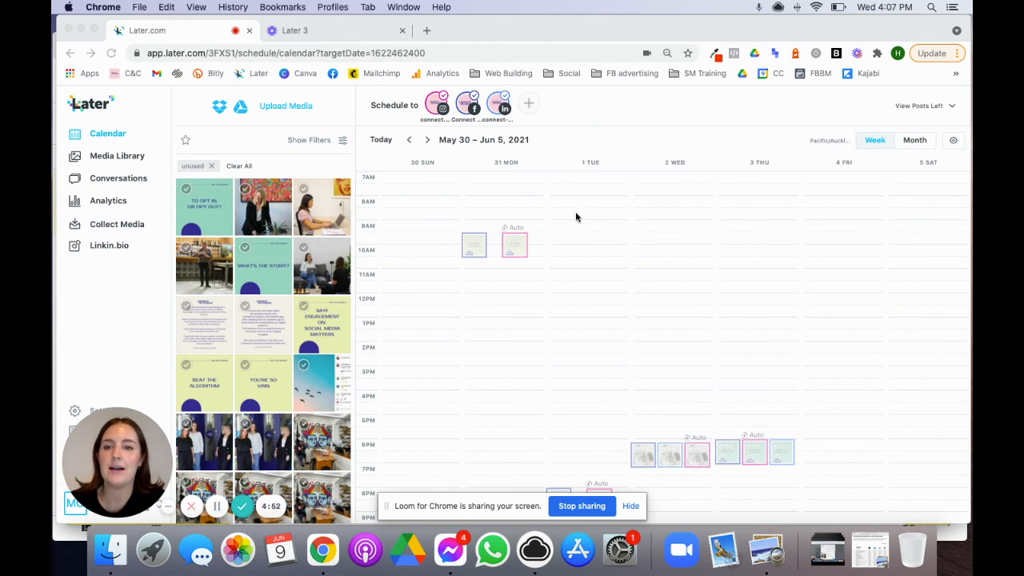
# - Change the calendar from the weekly to the monthly view
pyautogui.click(917, 147)
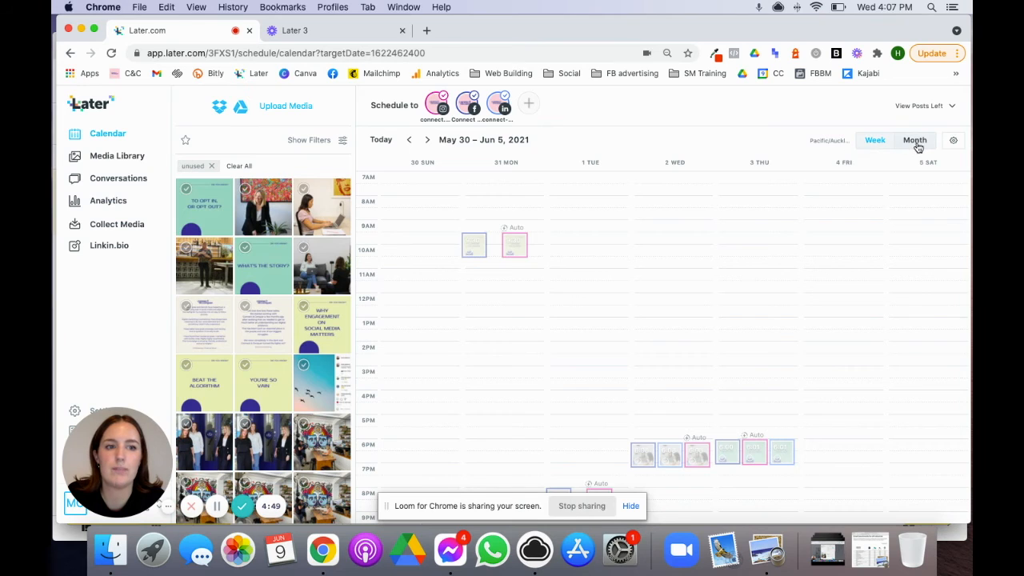
pyautogui.click(916, 143)
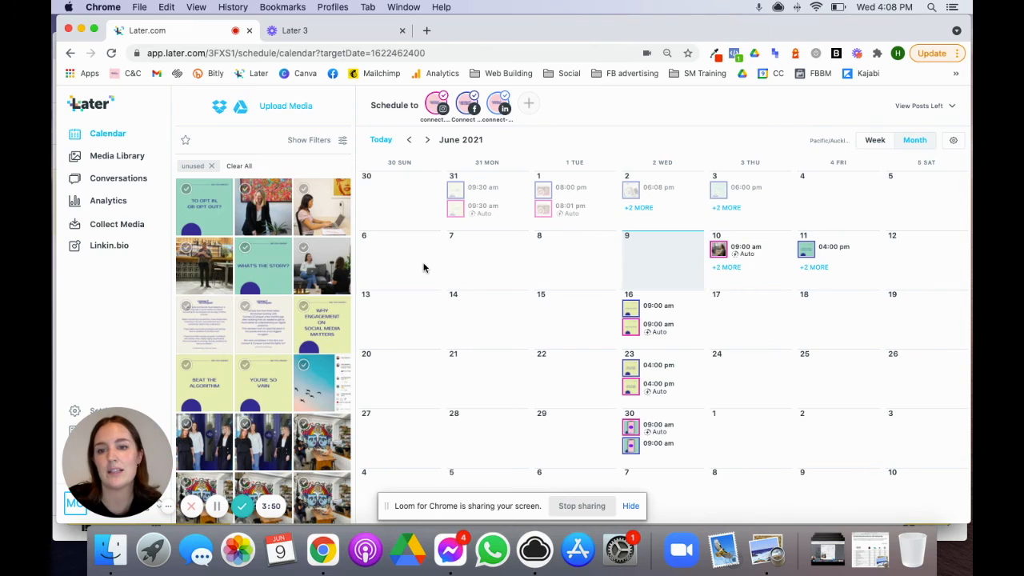
# - Try selecting the three images in the second row of the media library together for a multi-photo post, and deselect them again
pyautogui.click(186, 248)
pyautogui.click(245, 248)
pyautogui.click(304, 250)
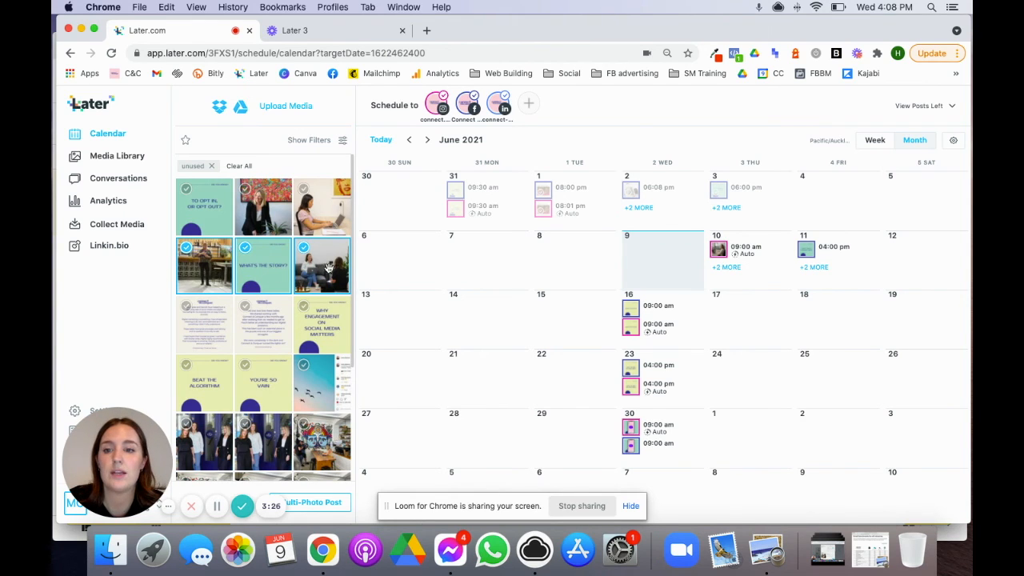
pyautogui.moveTo(276, 269)
pyautogui.mouseDown()
pyautogui.moveTo(653, 262)
pyautogui.moveTo(748, 289)
pyautogui.moveTo(753, 332)
pyautogui.moveTo(752, 318)
pyautogui.moveTo(445, 293)
pyautogui.moveTo(274, 264)
pyautogui.mouseUp()
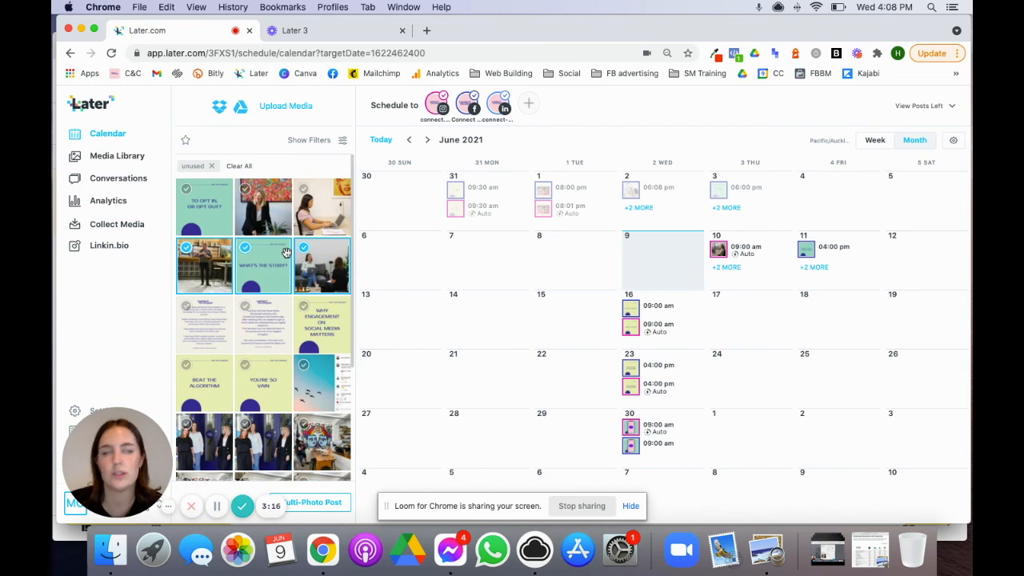
pyautogui.click(303, 251)
pyautogui.click(245, 253)
pyautogui.click(188, 253)
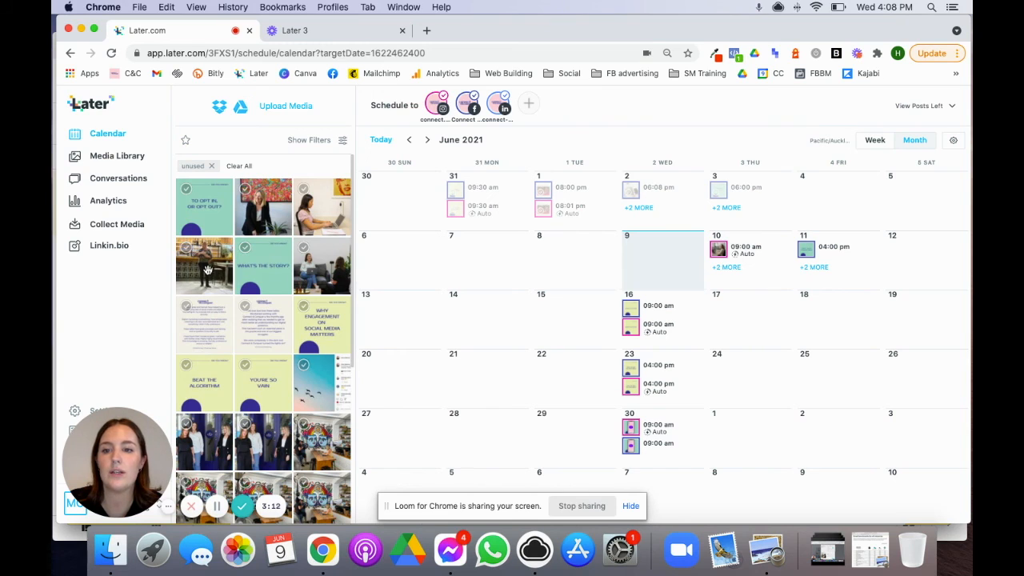